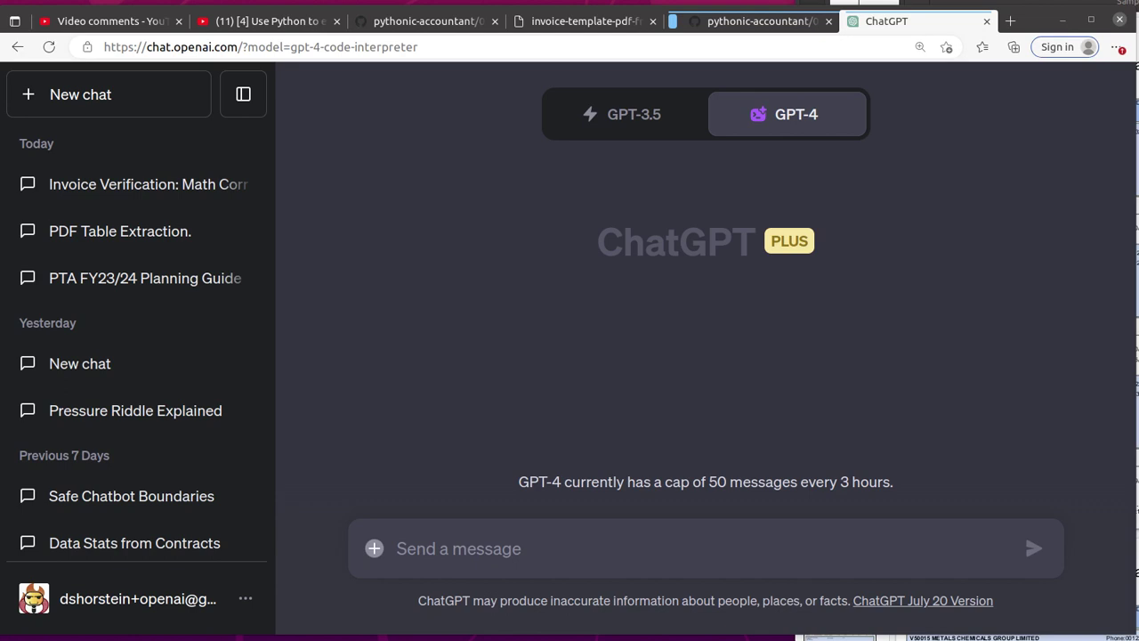
Check the GPT-4 mode list to confirm Code Interpreter is the active mode.
{"action": "mouse_move", "coordinate": [780, 123]}
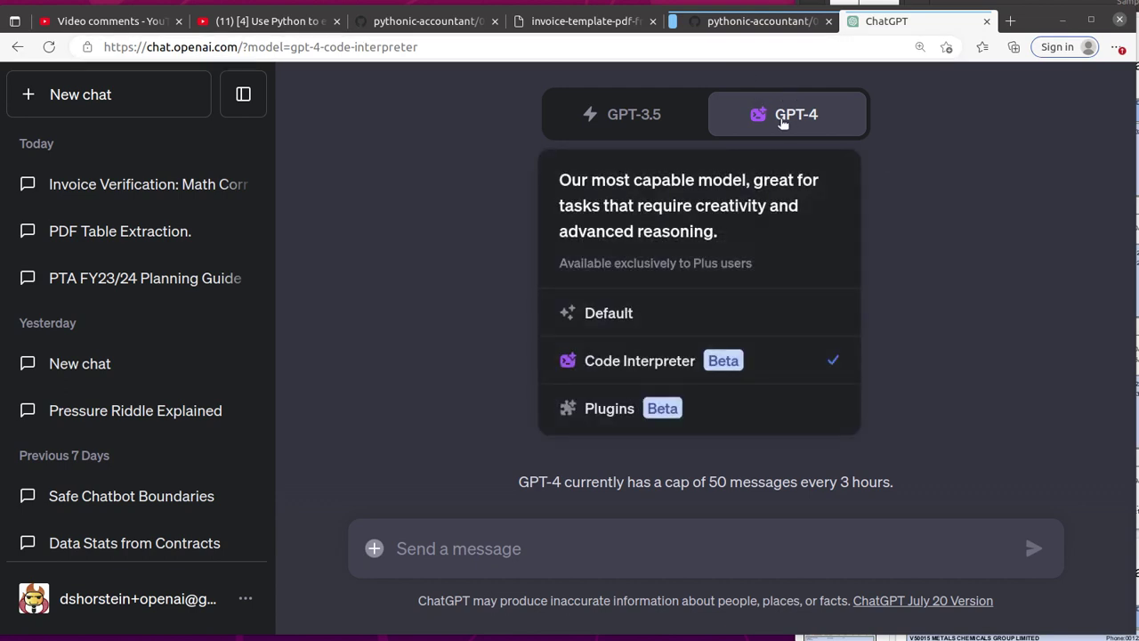
Keep Code Interpreter mode and attach invoice.jpg from the Downloads folder to the message.
{"action": "left_click", "coordinate": [665, 367]}
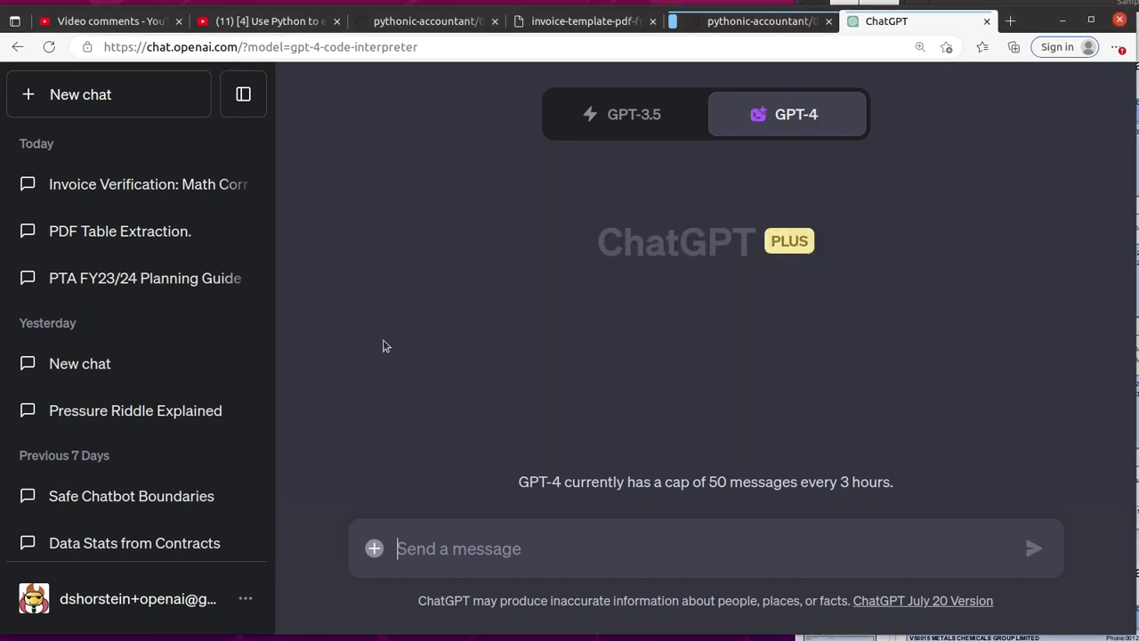
{"action": "left_click", "coordinate": [375, 549]}
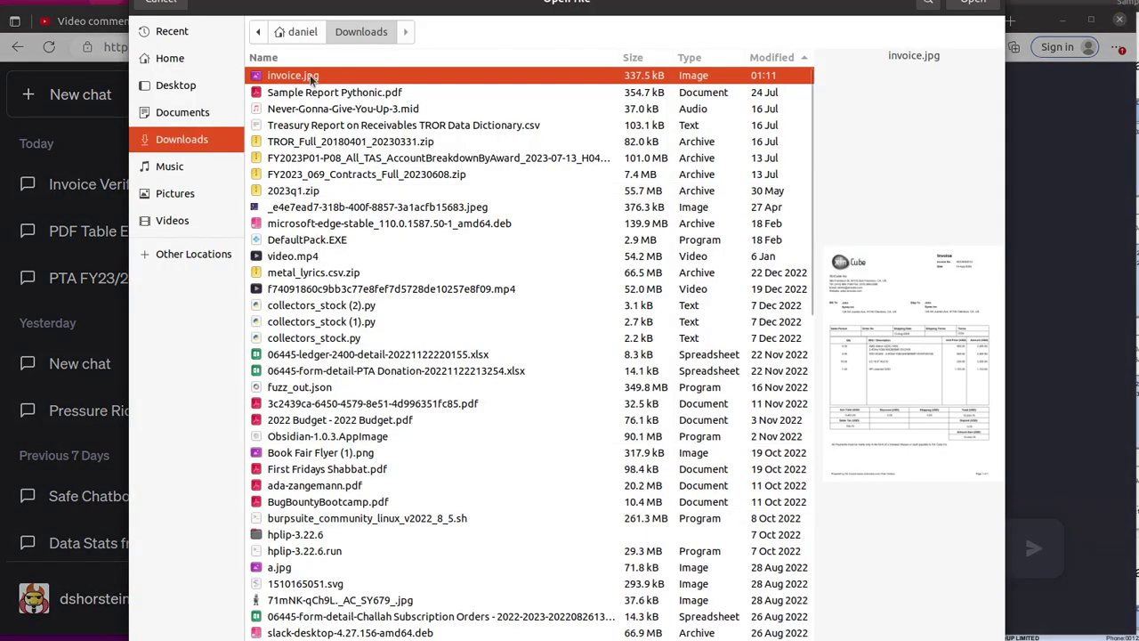
{"action": "double_click", "coordinate": [303, 74]}
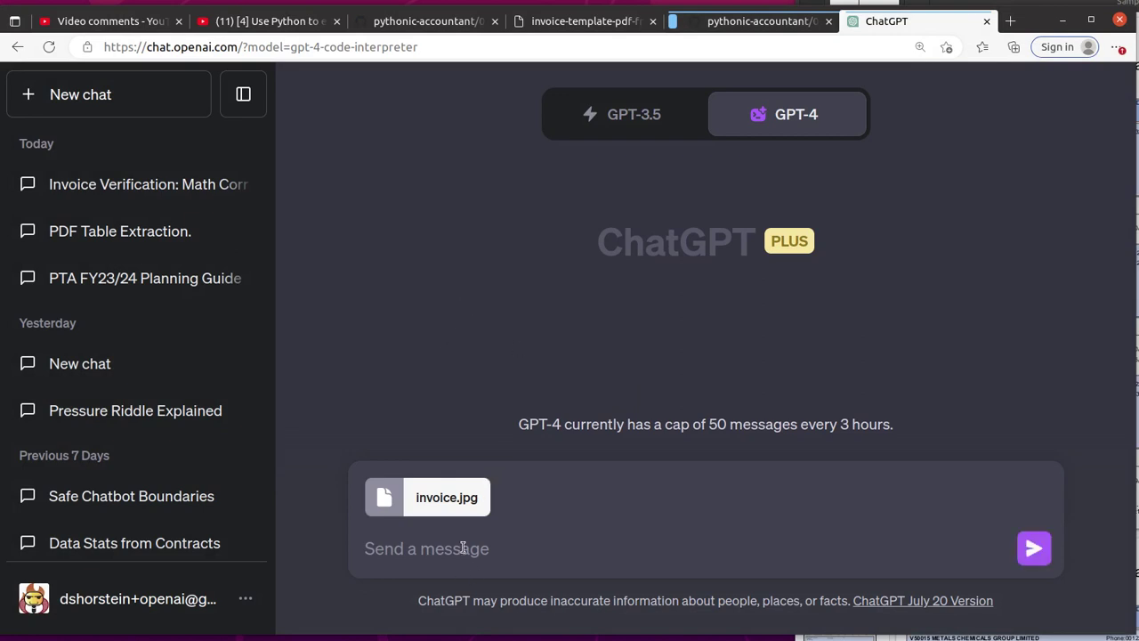
Send invoice.jpg asking for invoice number, vendor name, date, line items and a recalculated total.
{"action": "type", "text": "I want help opu"}
{"action": "key", "text": "BackSpace"}
{"action": "key", "text": "BackSpace"}
{"action": "type", "text": "pullin ginc"}
{"action": "key", "text": "BackSpace"}
{"action": "key", "text": "BackSpace"}
{"action": "key", "text": "BackSpace"}
{"action": "key", "text": "BackSpace"}
{"action": "key", "text": "BackSpace"}
{"action": "type", "text": "g info"}
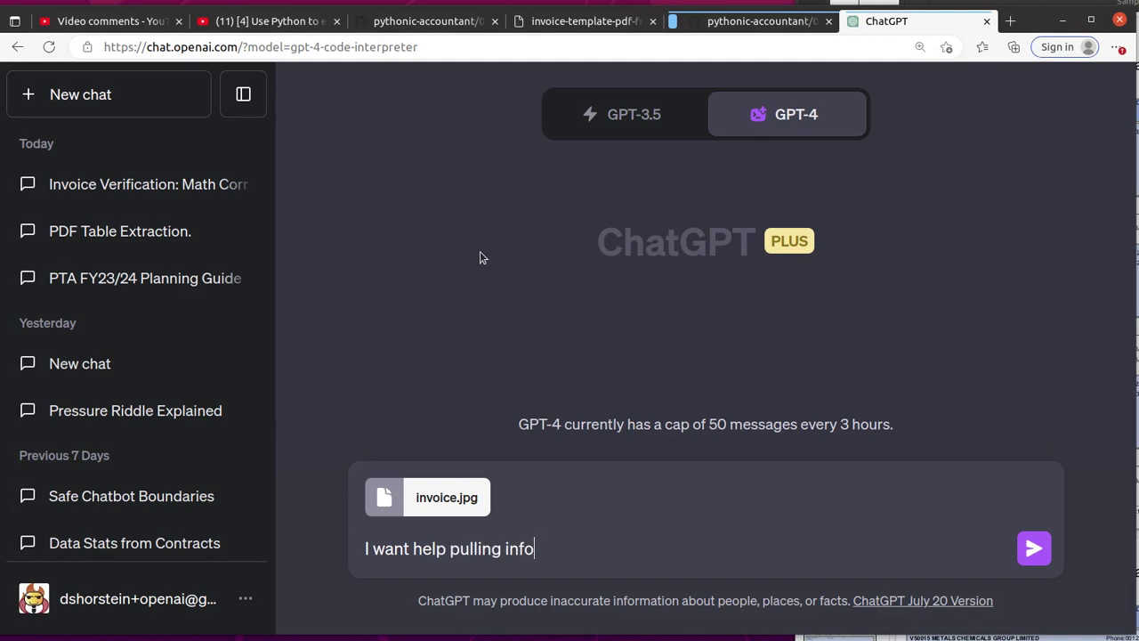
{"action": "type", "text": " from this invoice - giv"}
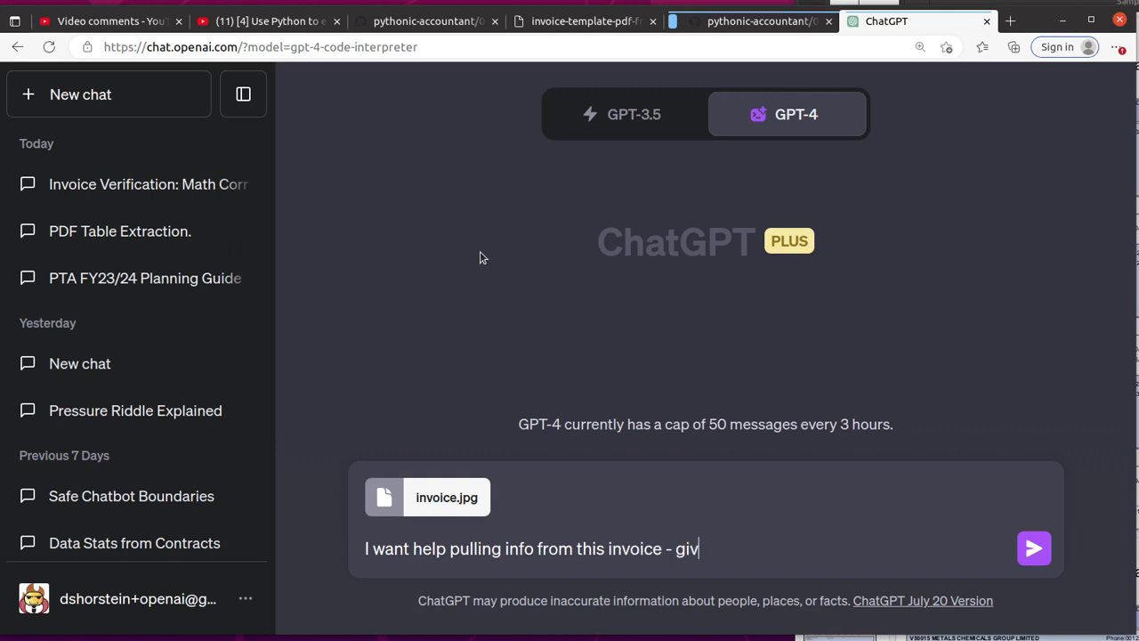
{"action": "type", "text": "e me the invoice "}
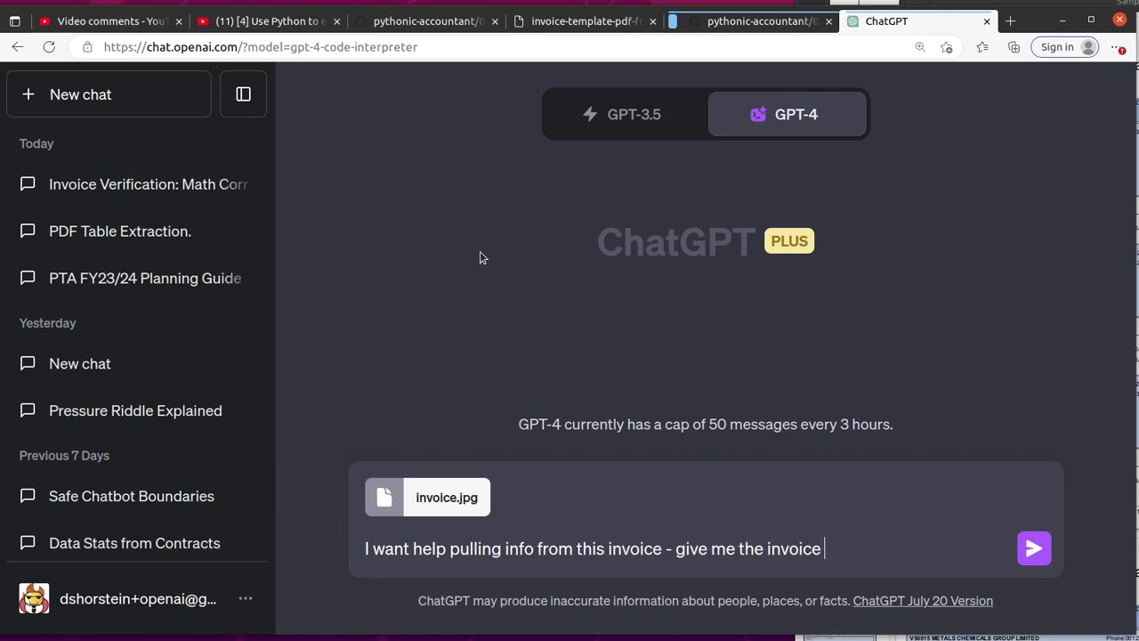
{"action": "type", "text": "number, vendor name, "}
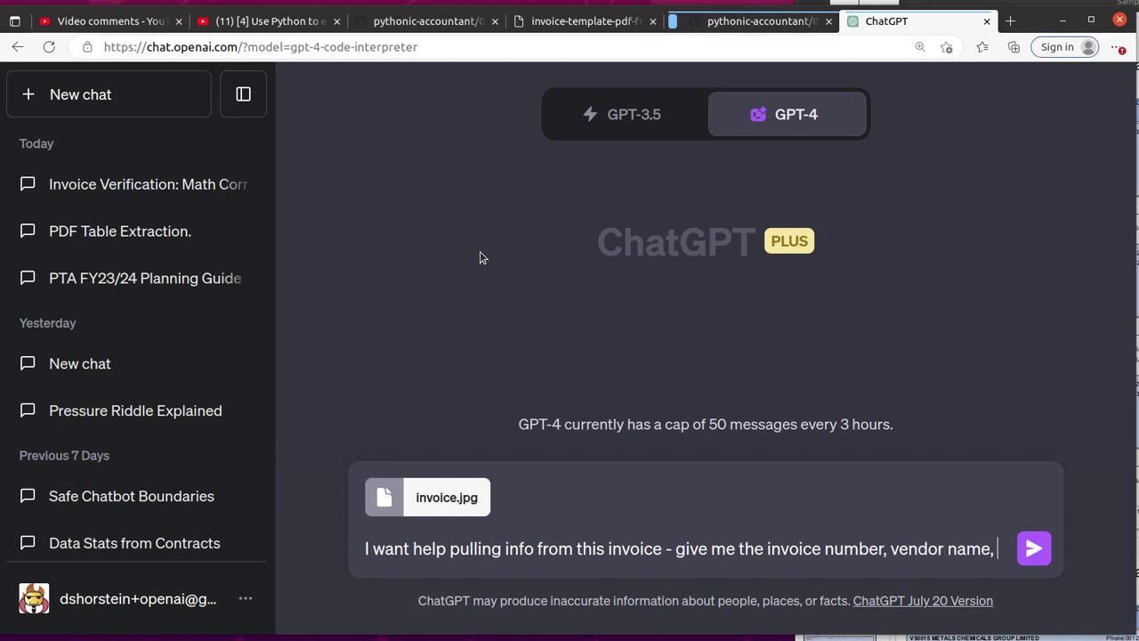
{"action": "type", "text": "date, line ite"}
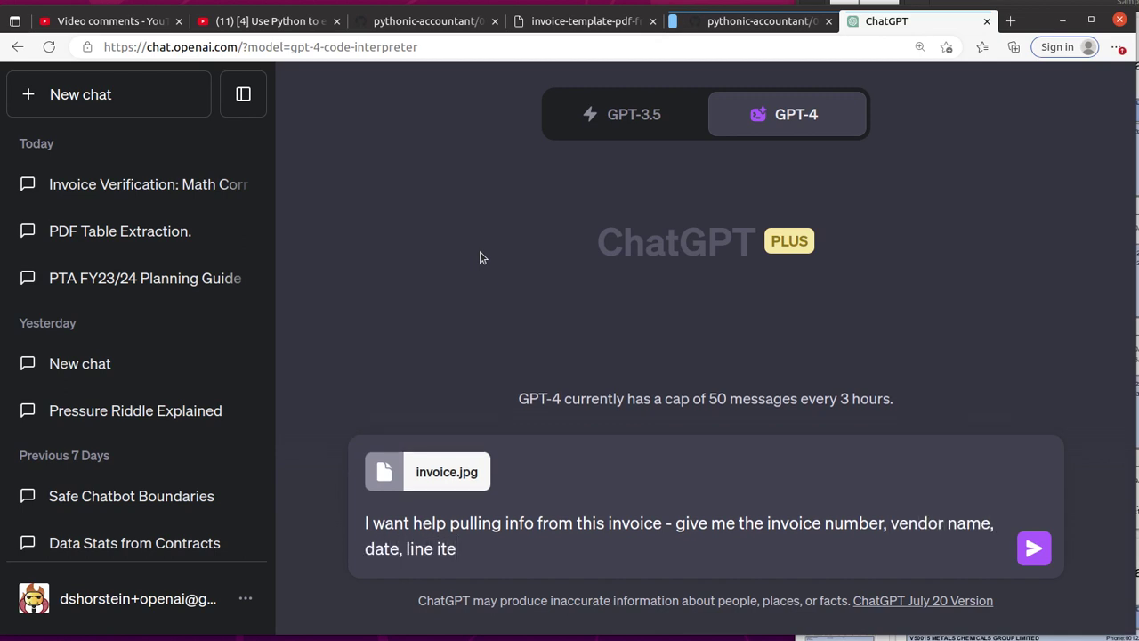
{"action": "type", "text": "ms, and a rec"}
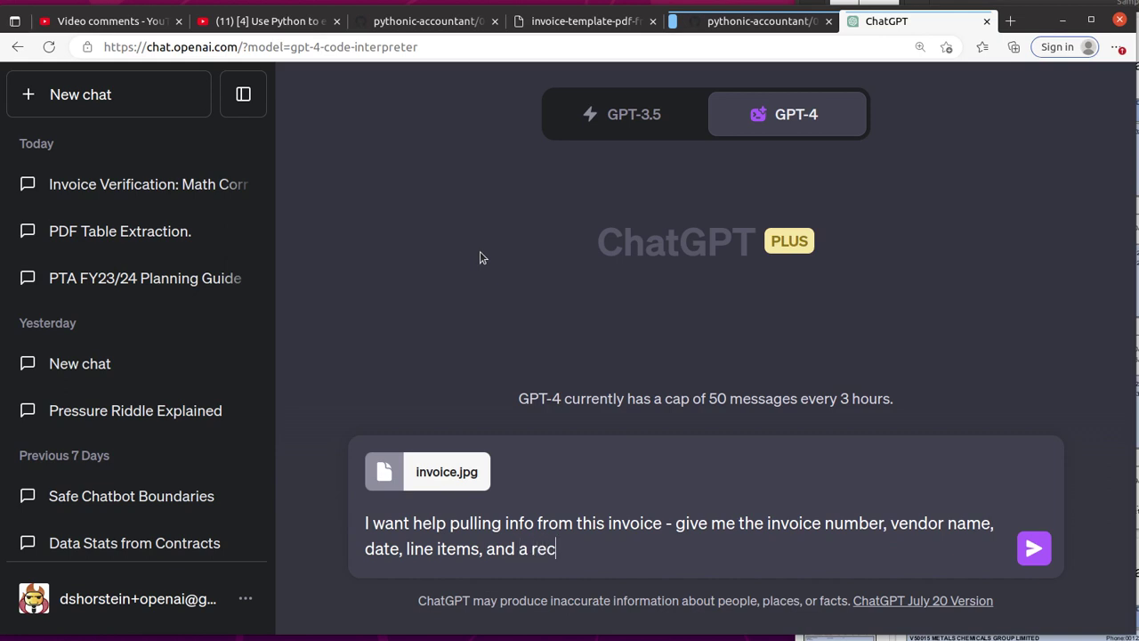
{"action": "type", "text": "alculation of the total."}
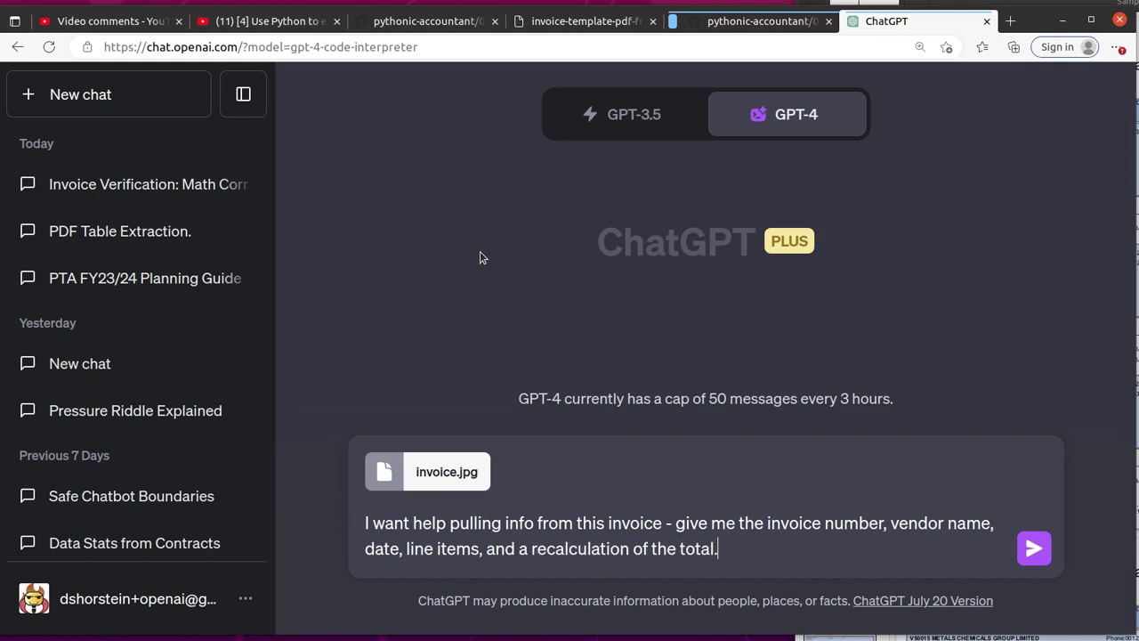
{"action": "key", "text": "Return"}
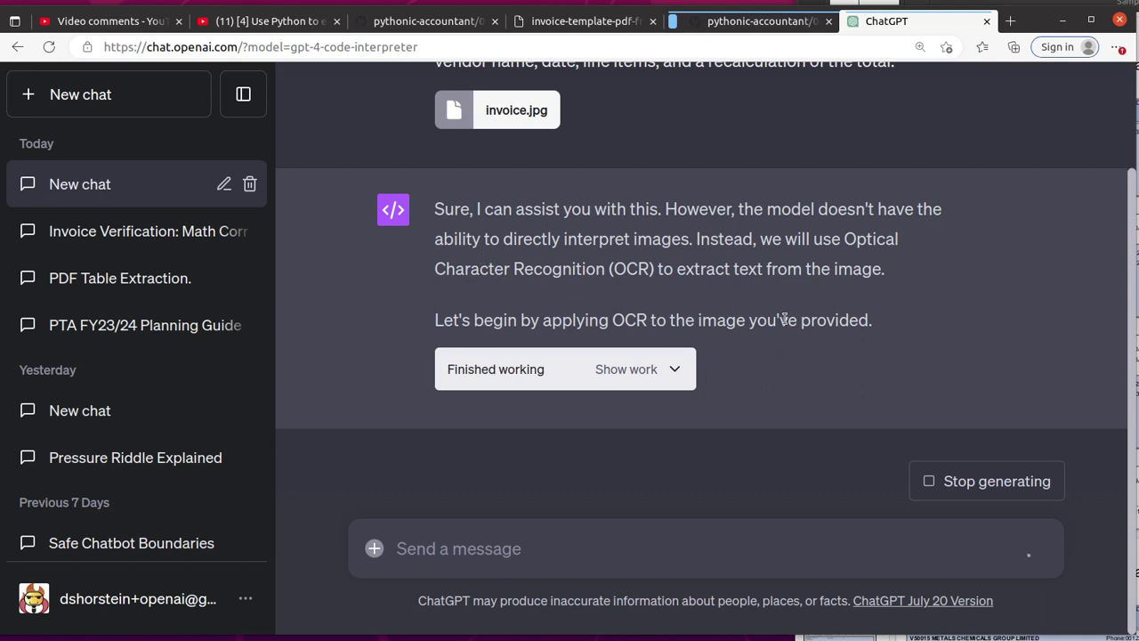
Expand the OCR code and read through the extracted invoice details.
{"action": "left_click", "coordinate": [675, 372]}
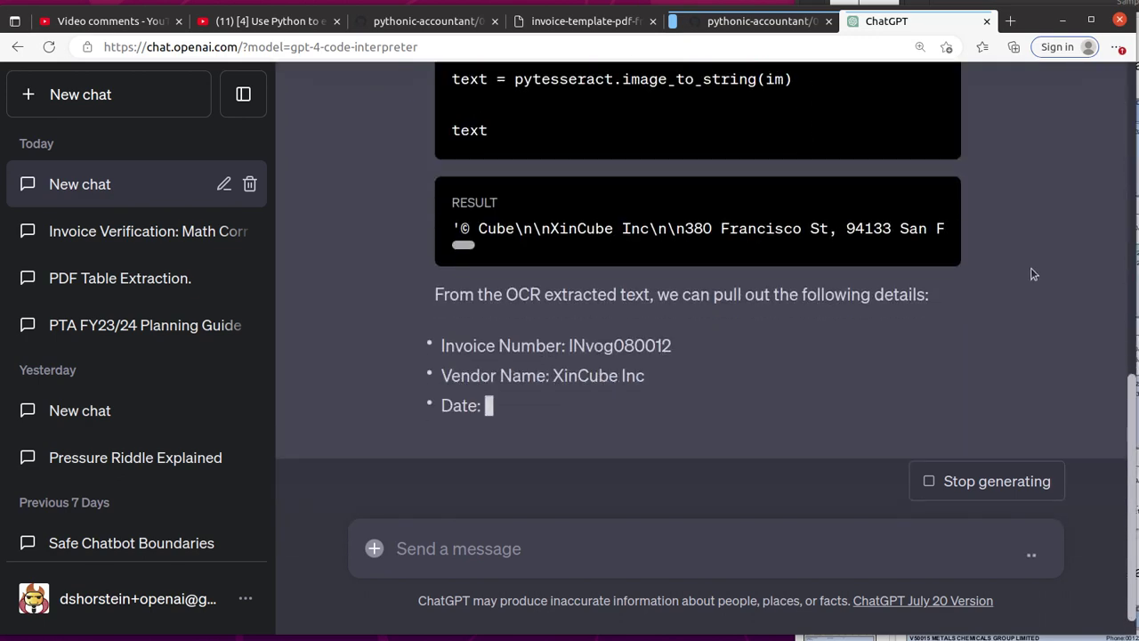
{"action": "scroll", "coordinate": [1031, 273], "scroll_direction": "up", "scroll_amount": 5}
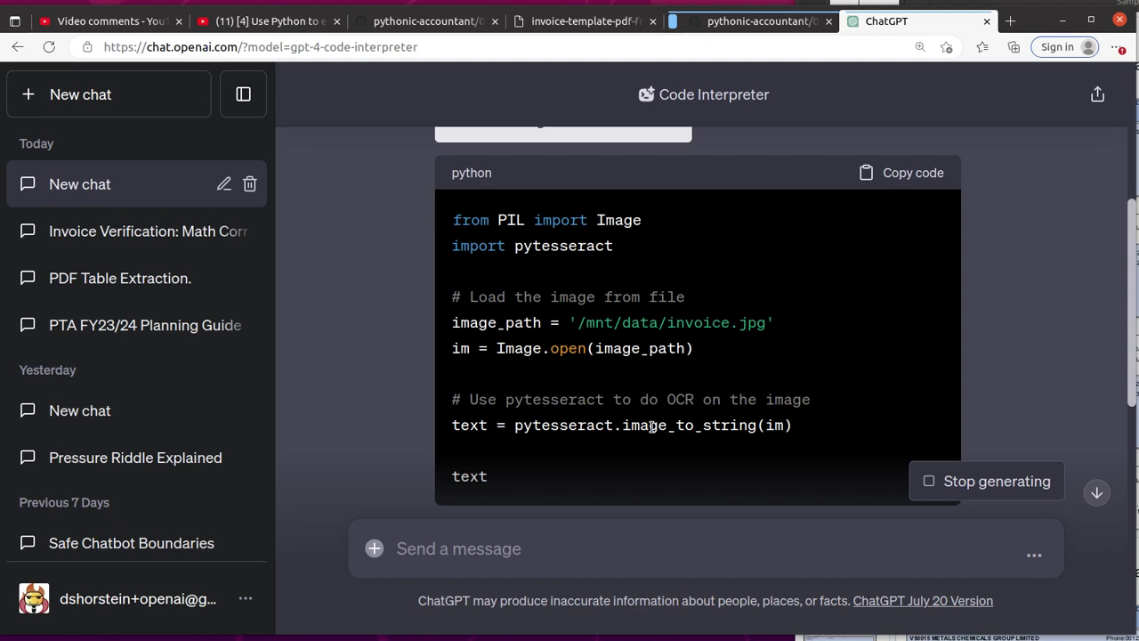
{"action": "scroll", "coordinate": [652, 427], "scroll_direction": "down", "scroll_amount": 1}
{"action": "scroll", "coordinate": [408, 413], "scroll_direction": "down", "scroll_amount": 1}
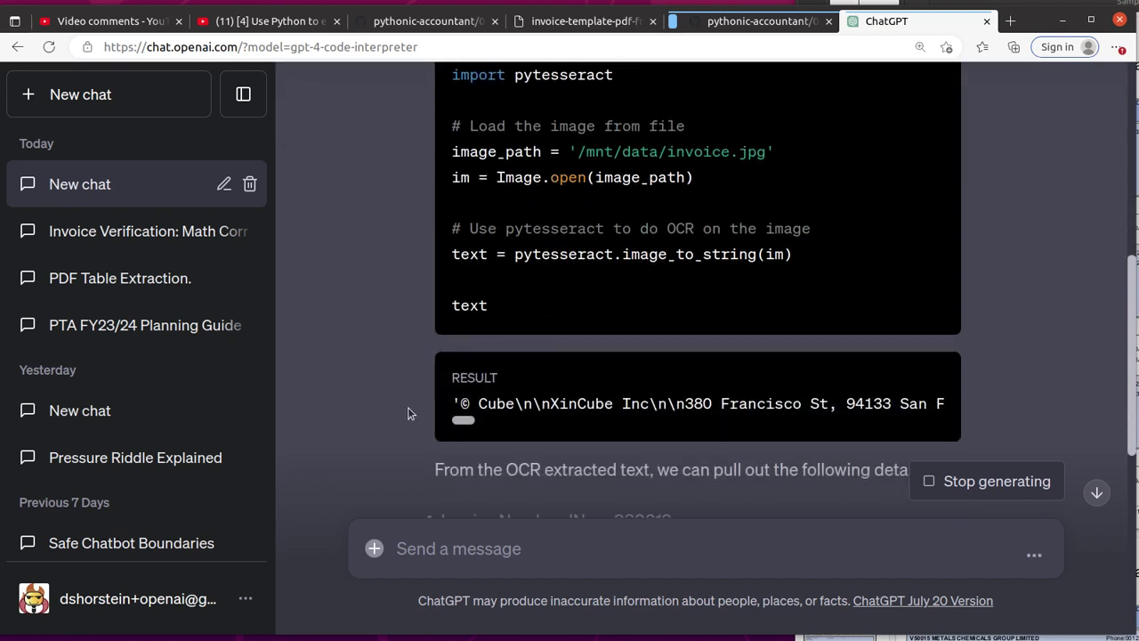
{"action": "left_click_drag", "start_coordinate": [464, 420], "coordinate": [423, 415]}
{"action": "scroll", "coordinate": [423, 414], "scroll_direction": "down", "scroll_amount": 1}
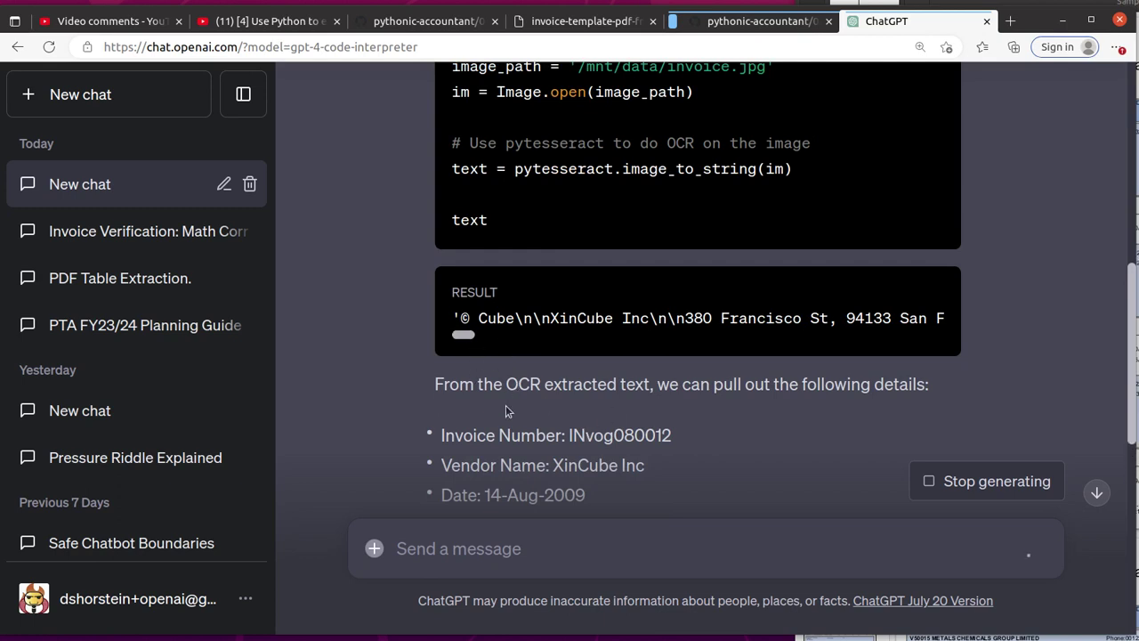
{"action": "scroll", "coordinate": [505, 404], "scroll_direction": "down", "scroll_amount": 1}
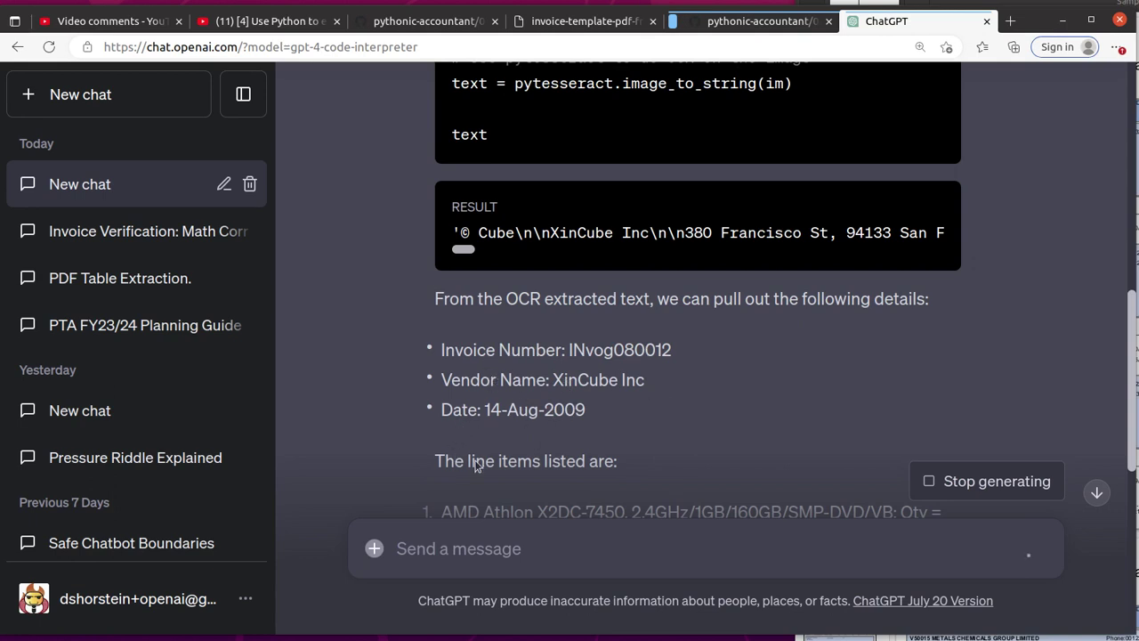
{"action": "scroll", "coordinate": [587, 412], "scroll_direction": "down", "scroll_amount": 3}
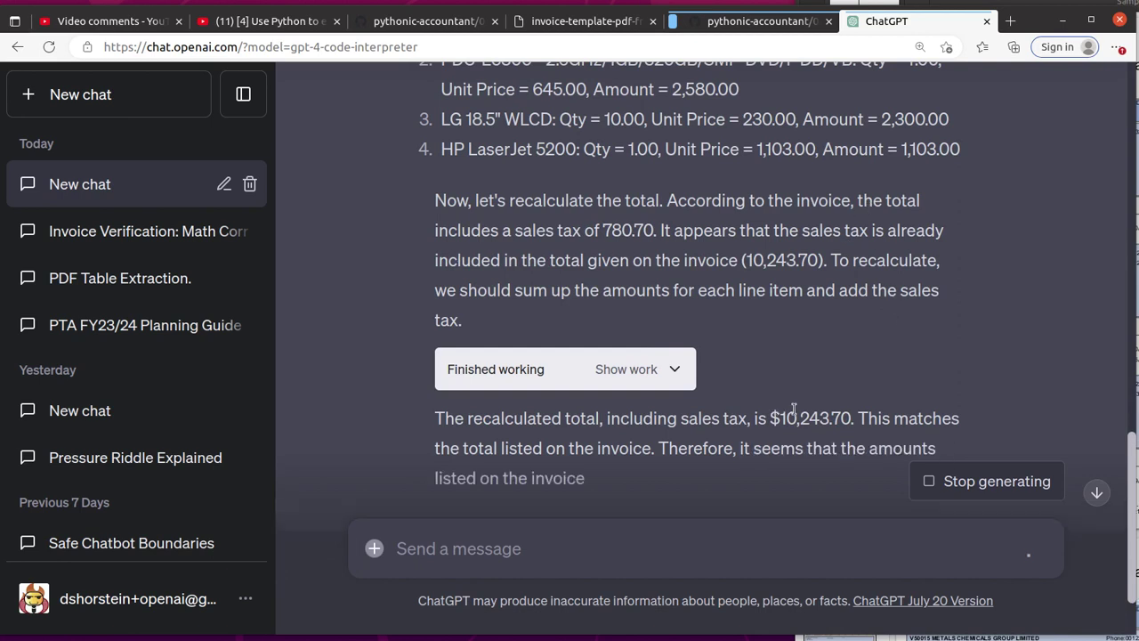
Expand the recalculation code and confirm the $10,243.70 total matches the invoice.
{"action": "left_click", "coordinate": [671, 370]}
{"action": "scroll", "coordinate": [656, 328], "scroll_direction": "down", "scroll_amount": 2}
{"action": "scroll", "coordinate": [724, 336], "scroll_direction": "down", "scroll_amount": 1}
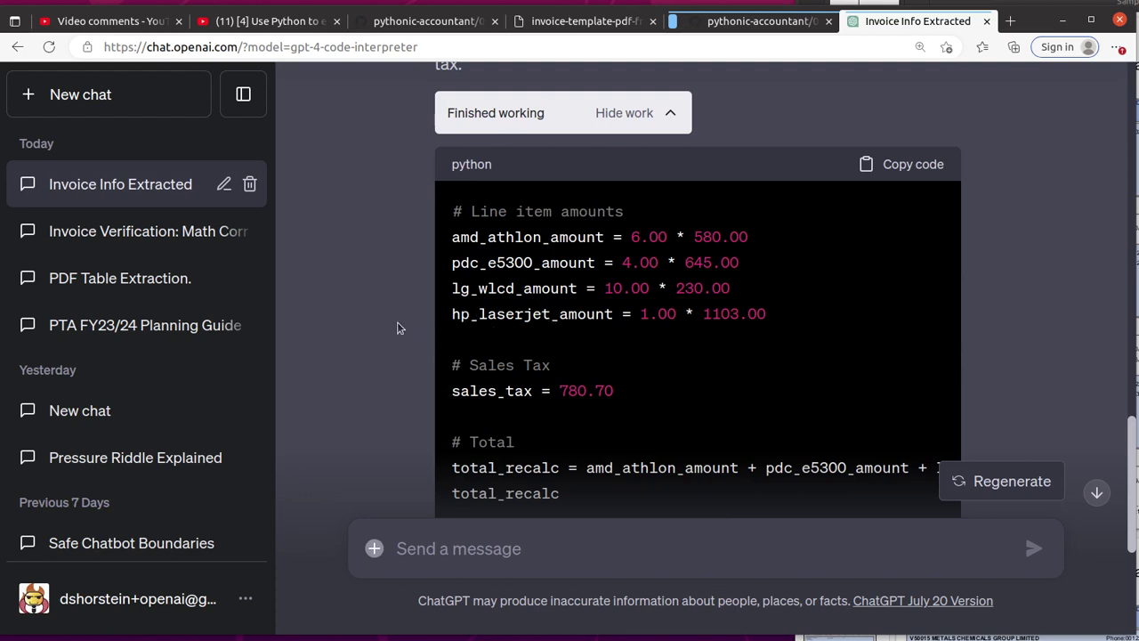
{"action": "scroll", "coordinate": [398, 327], "scroll_direction": "down", "scroll_amount": 2}
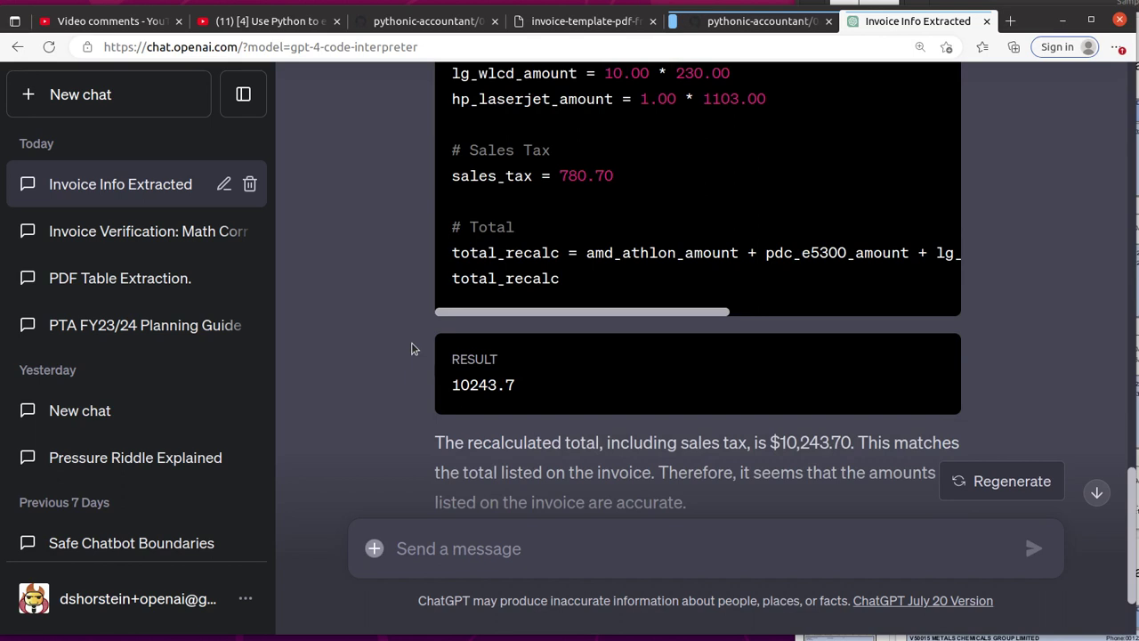
{"action": "scroll", "coordinate": [411, 348], "scroll_direction": "down", "scroll_amount": 1}
{"action": "left_click", "coordinate": [462, 546]}
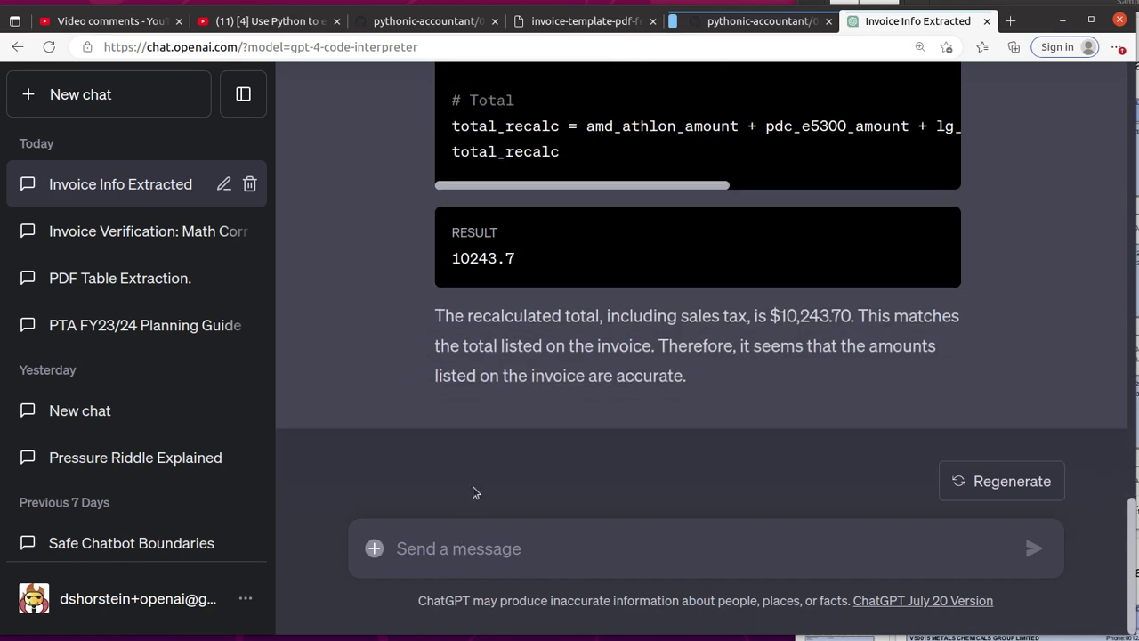
Request the invoice line items in a table format using pandas dataframes.
{"action": "type", "text": "please prov"}
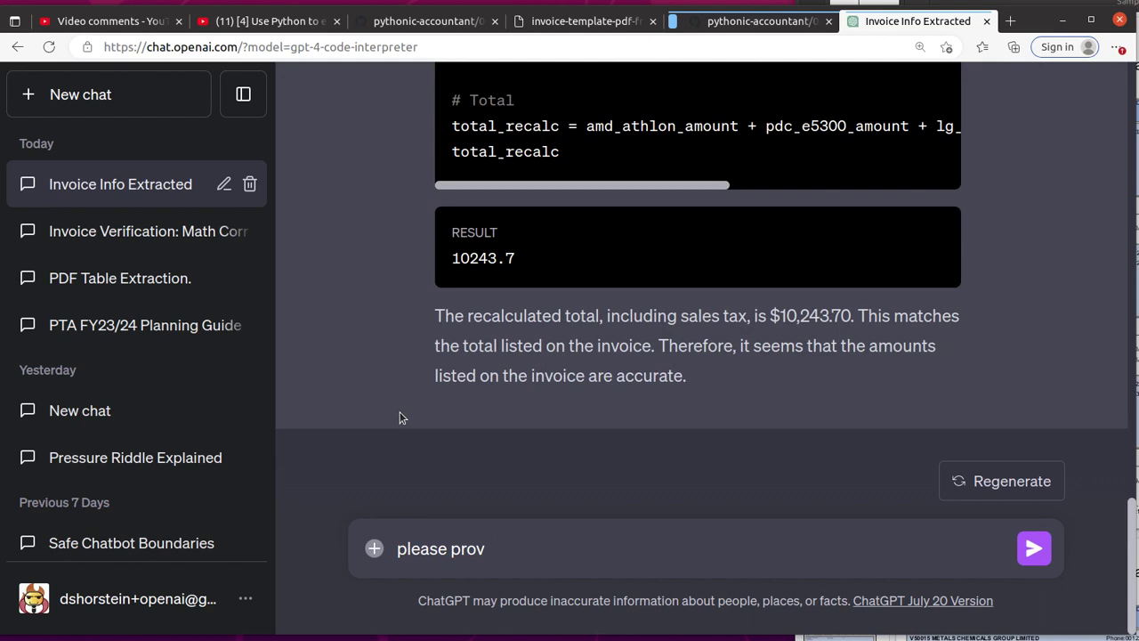
{"action": "type", "text": "dieide the line items in a tabl"}
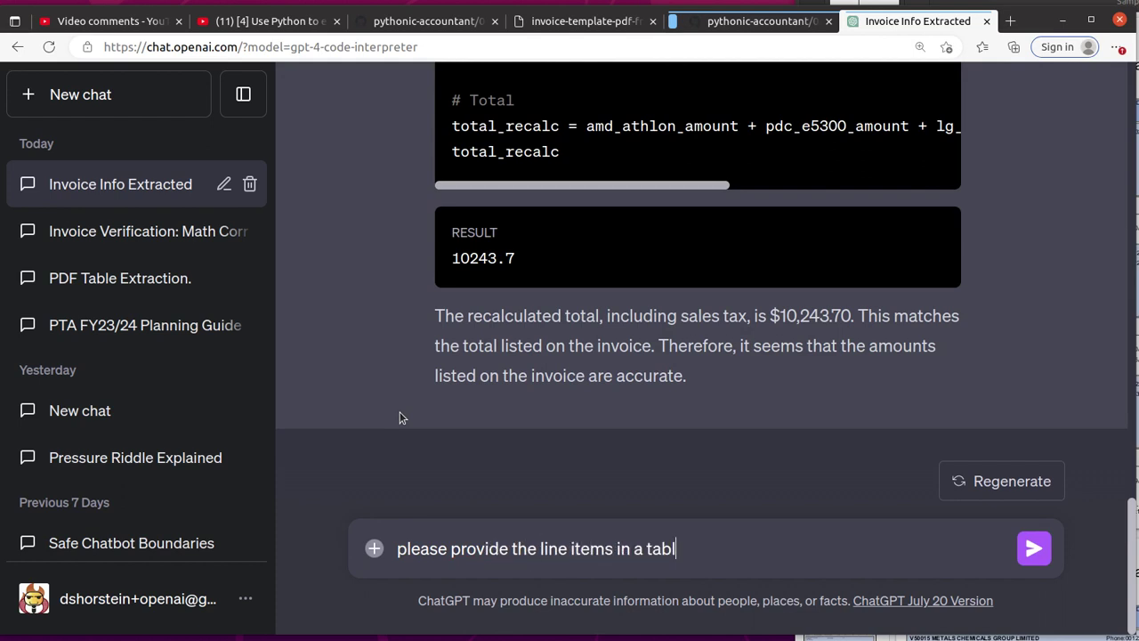
{"action": "type", "text": "e format using pandas dataframe"}
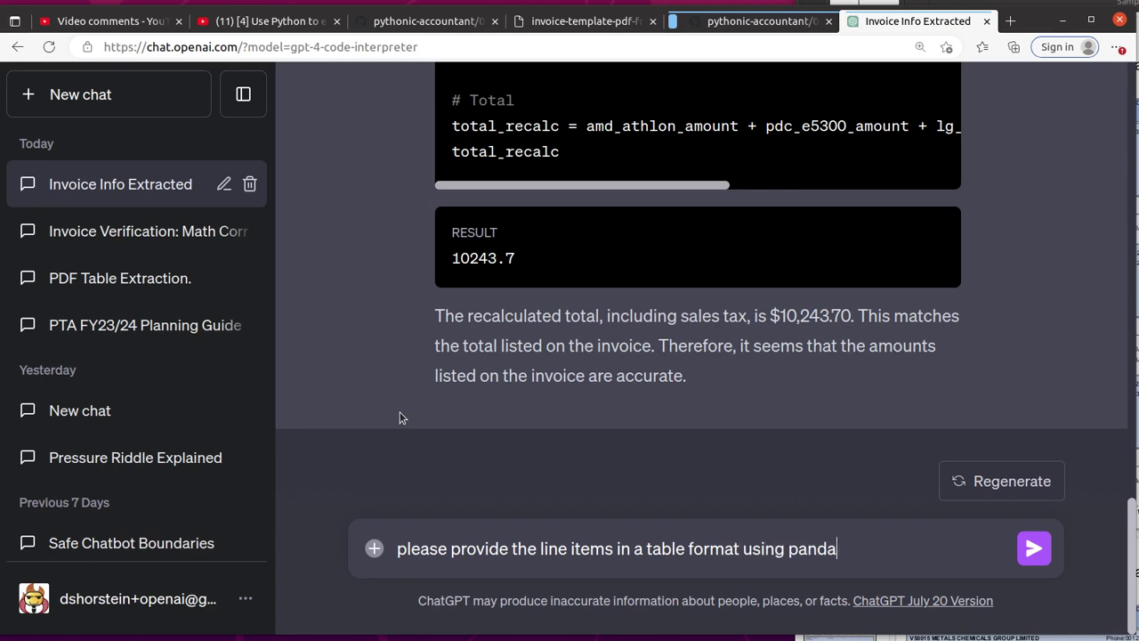
{"action": "type", "text": "s"}
{"action": "key", "text": "Return"}
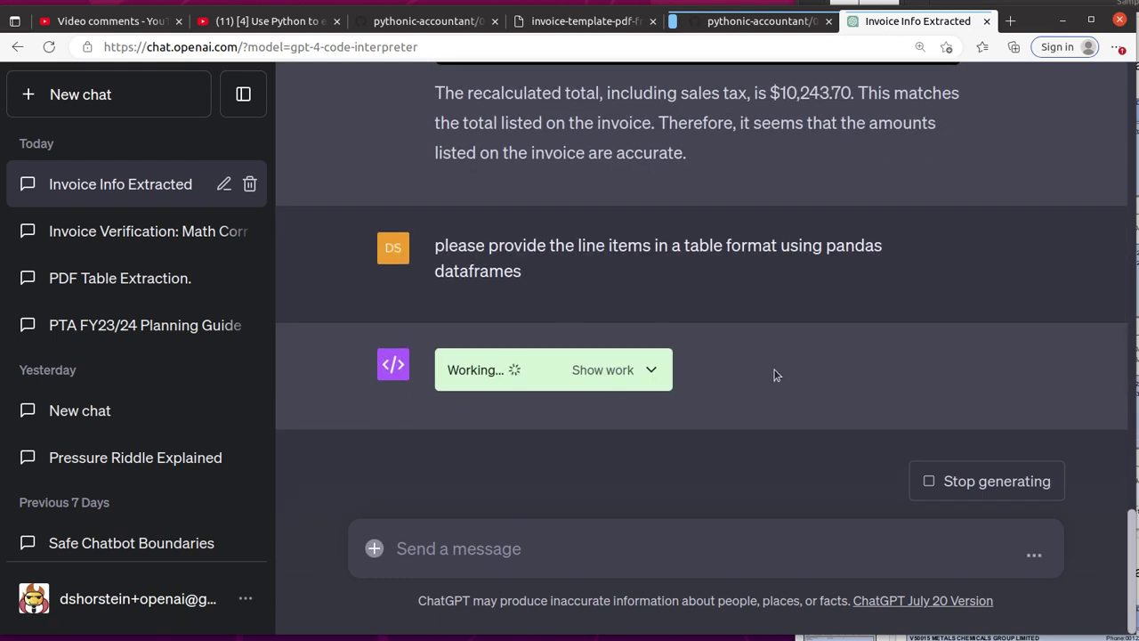
Scroll to the four-row table with Description, Qty, Unit Price (USD) and Amount (USD) columns.
{"action": "scroll", "coordinate": [772, 370], "scroll_direction": "up", "scroll_amount": 2}
{"action": "scroll", "coordinate": [773, 367], "scroll_direction": "up", "scroll_amount": 5}
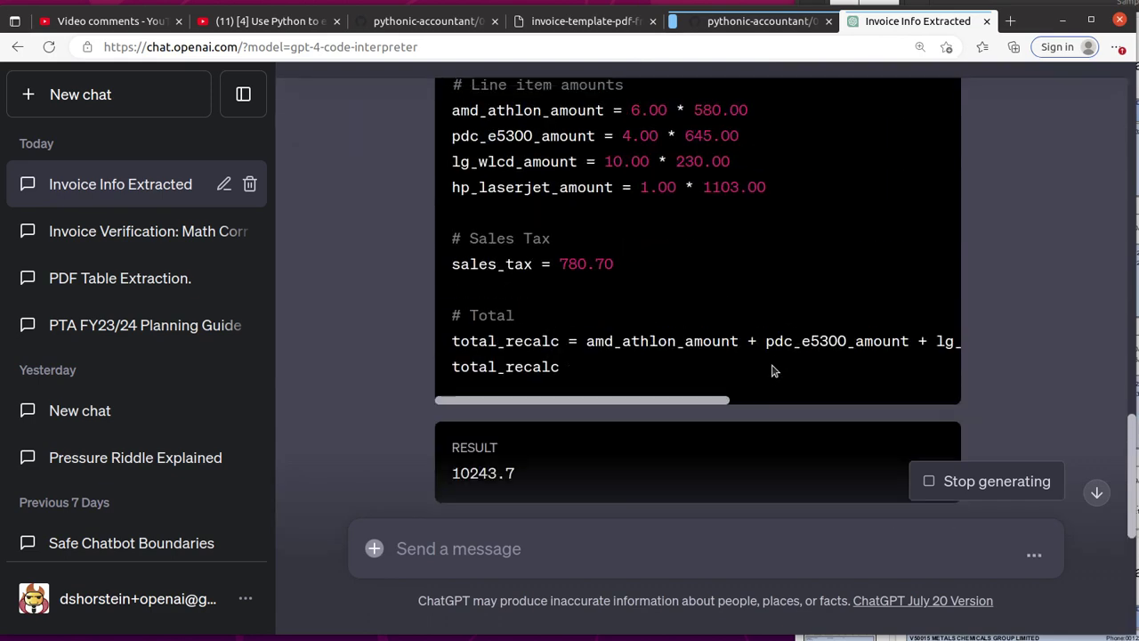
{"action": "scroll", "coordinate": [773, 370], "scroll_direction": "up", "scroll_amount": 3}
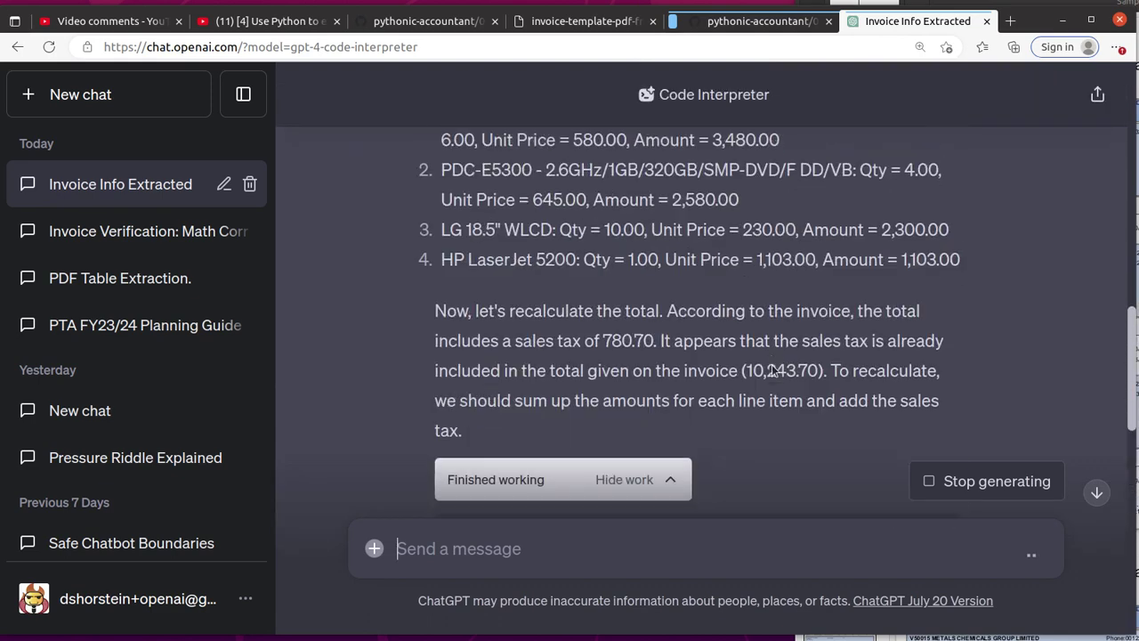
{"action": "left_click_drag", "start_coordinate": [1124, 341], "coordinate": [1098, 527]}
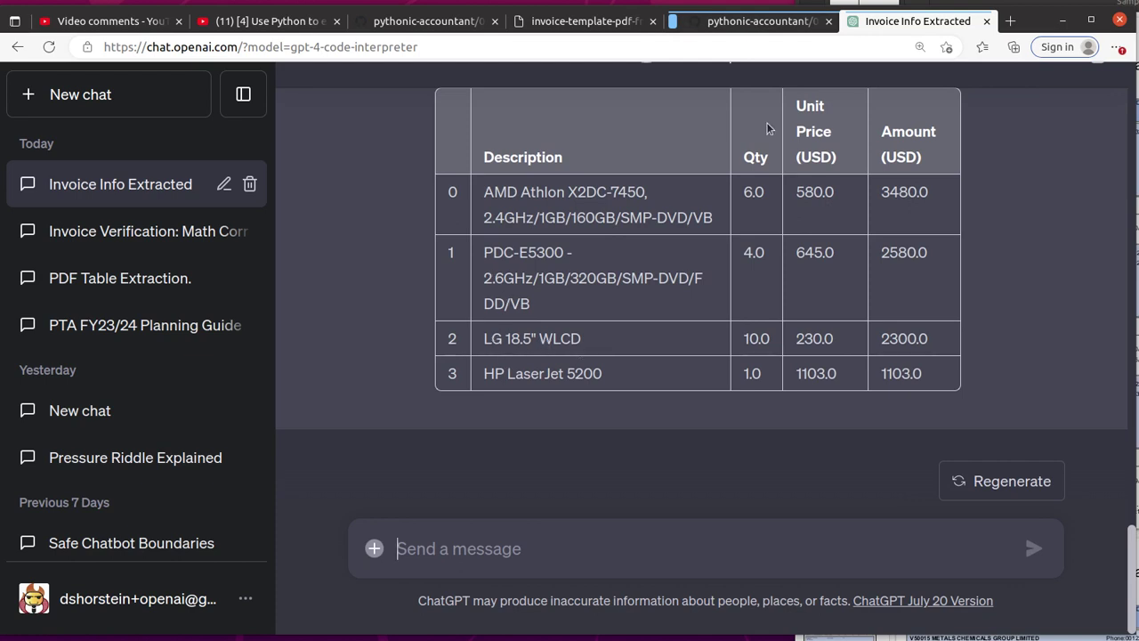
{"action": "left_click", "coordinate": [591, 24]}
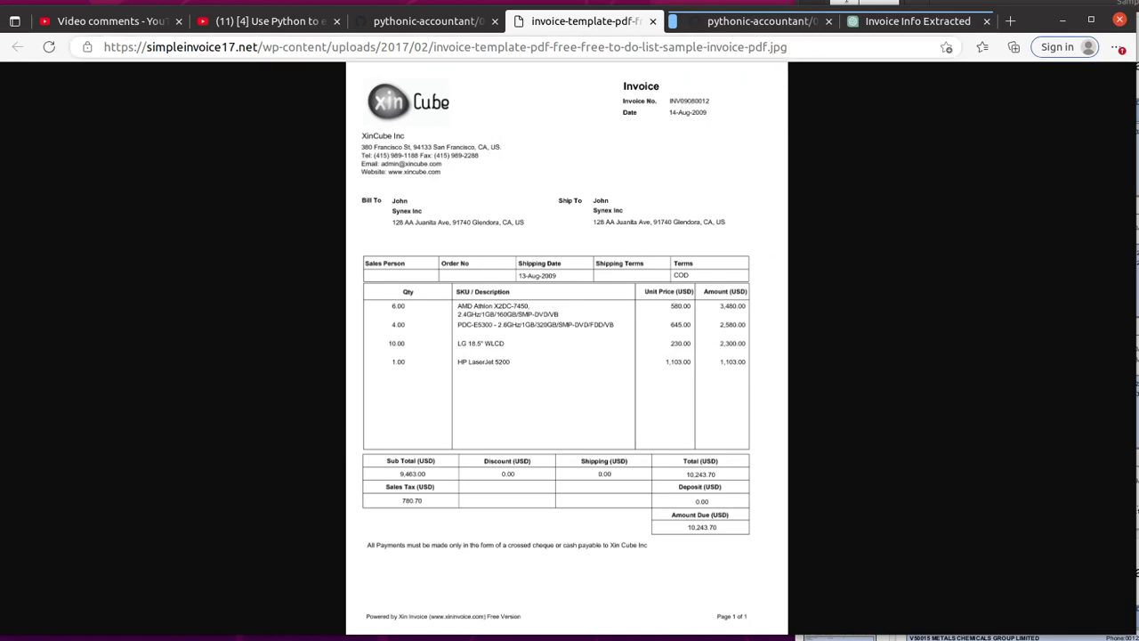
{"action": "left_click", "coordinate": [930, 24]}
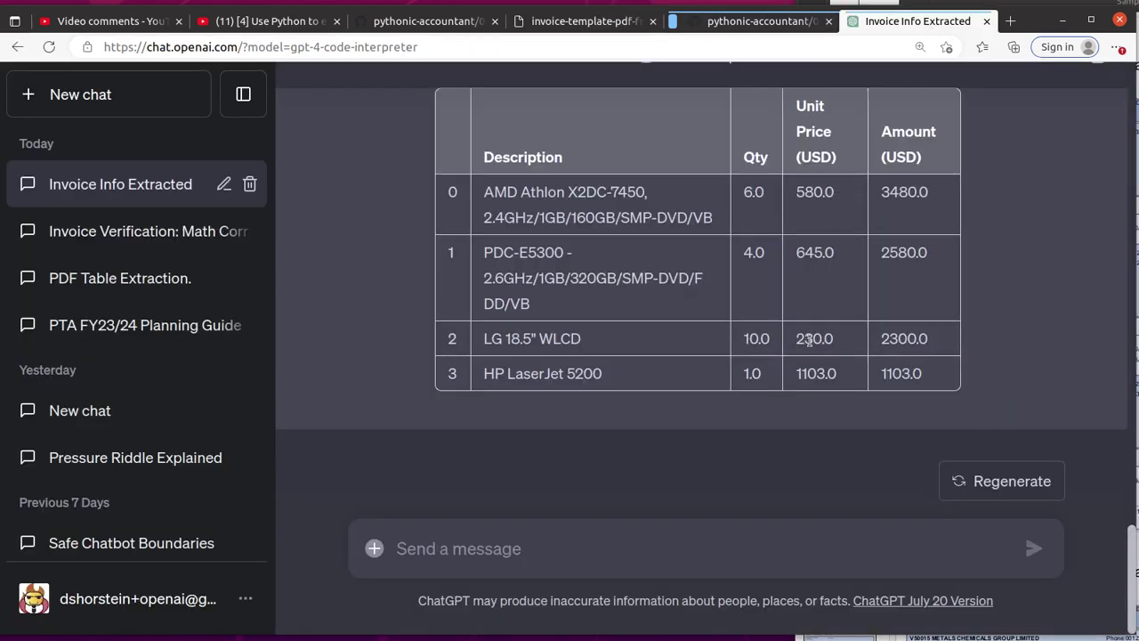